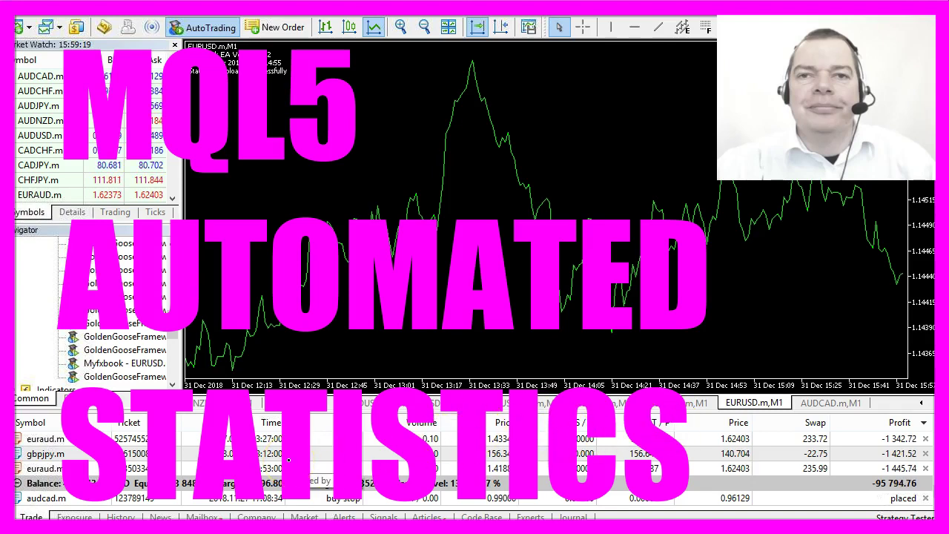
- Glance at the NZDCHF and EURUSD charts, then load the Myfxbook member profile page
left_click(207, 403)
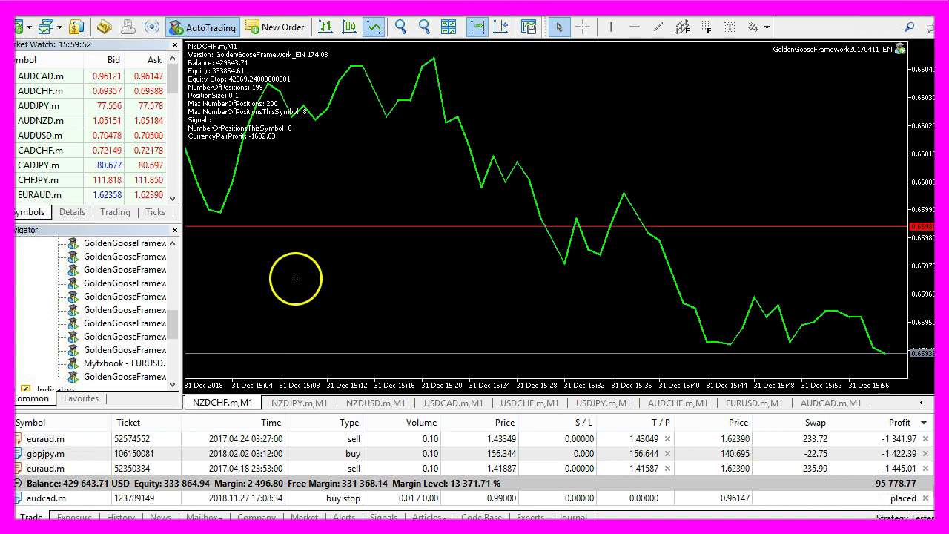
key("ctrl+F6")
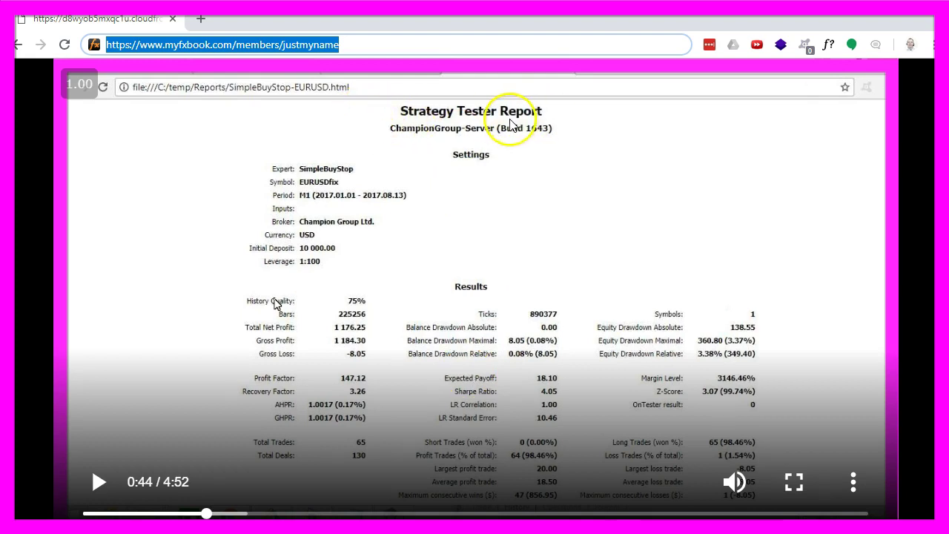
key("Return")
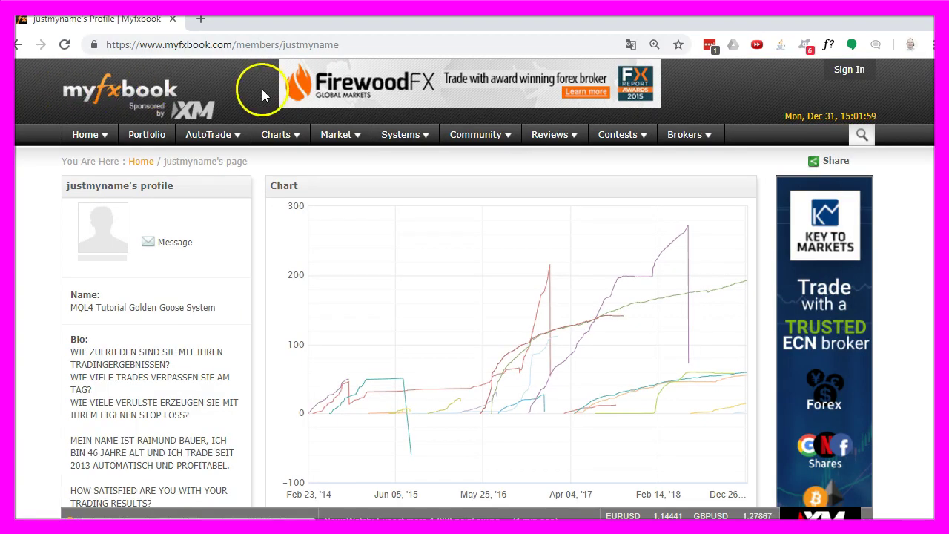
- Scroll down the Myfxbook profile to the Systems table
scroll(356, 252, "down", 10)
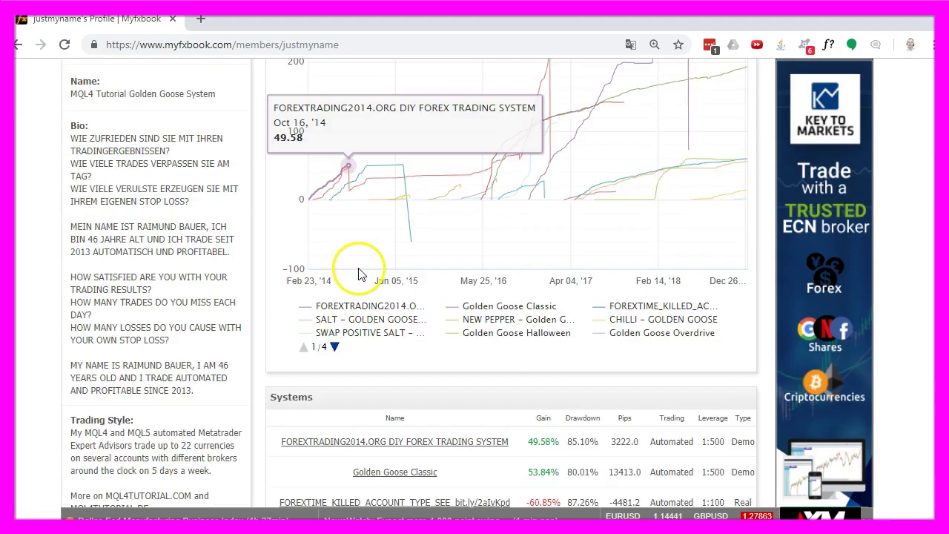
scroll(496, 113, "down", 2)
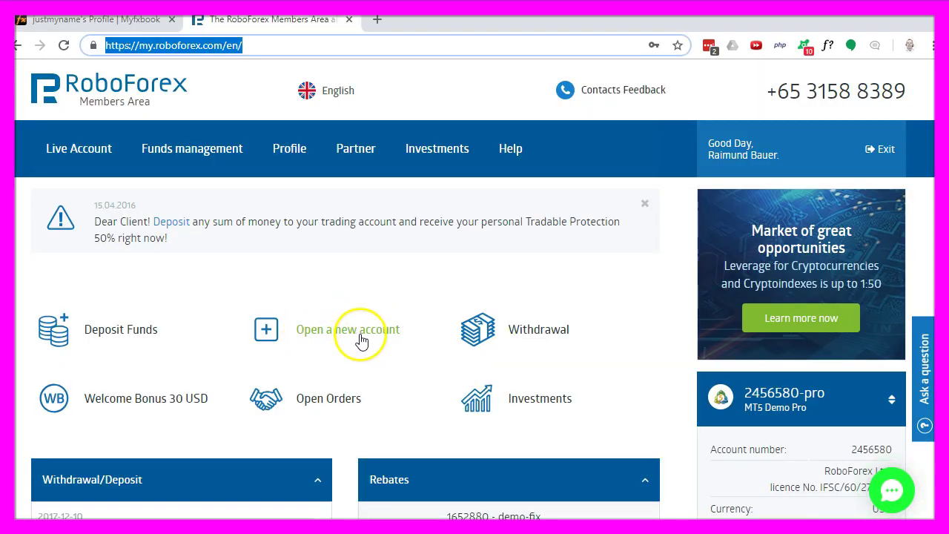
- Open a MetaTrader 5 MT5 Demo Pro account at 1:500 leverage with a 100000 USD deposit
left_click(361, 337)
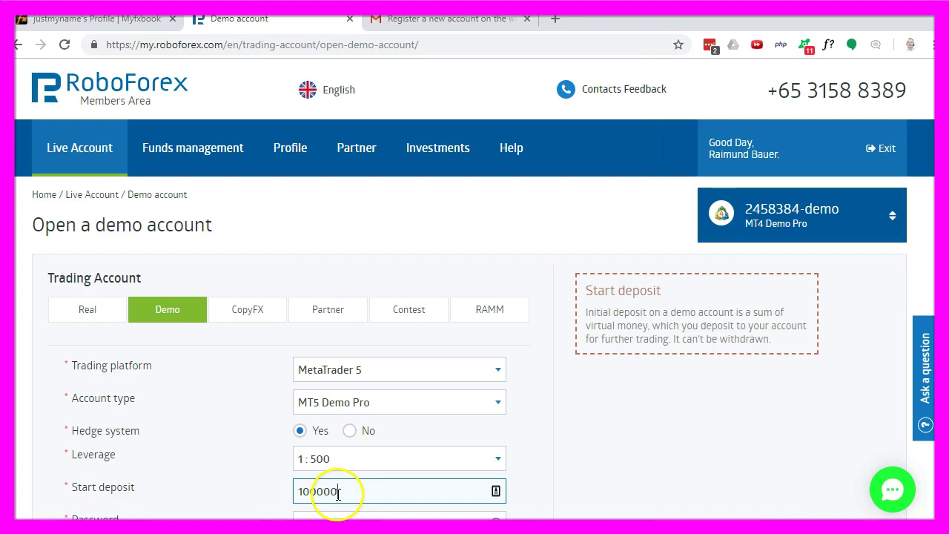
scroll(267, 478, "down", 1)
left_click(330, 448)
left_click(336, 510)
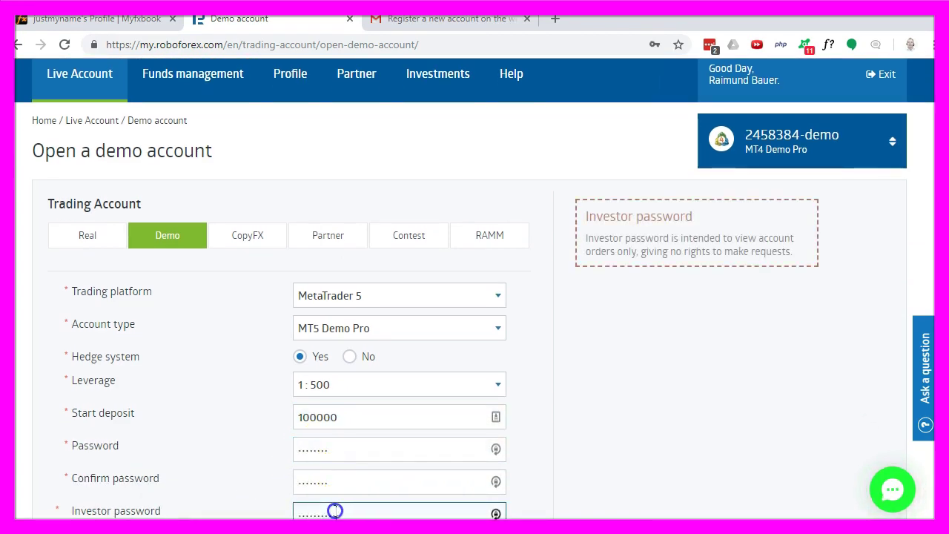
left_click(390, 455)
left_click(301, 451)
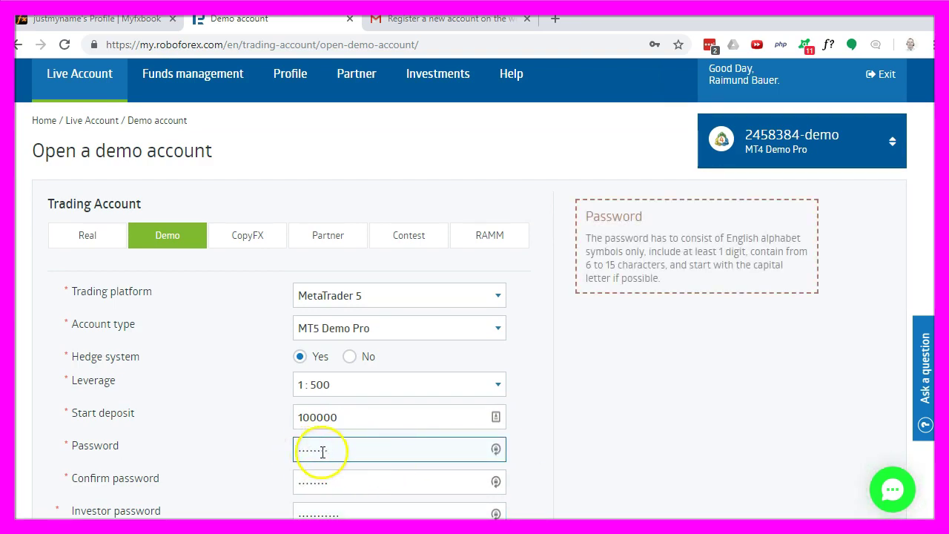
left_click(345, 512)
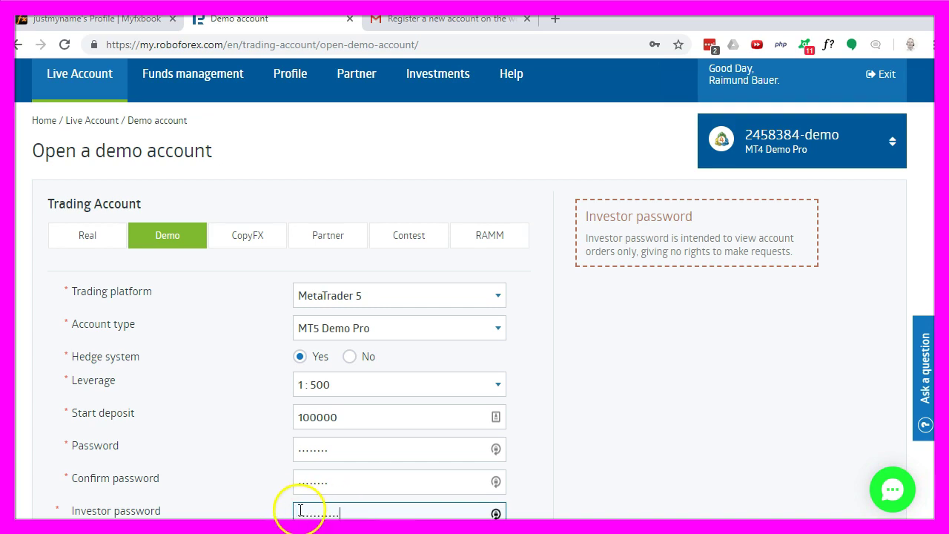
scroll(373, 511, "down", 2)
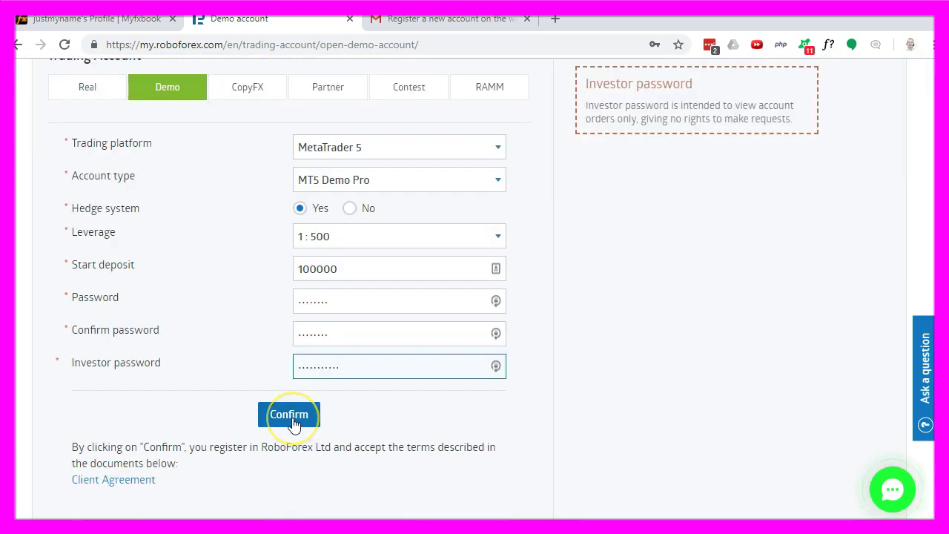
left_click(293, 419)
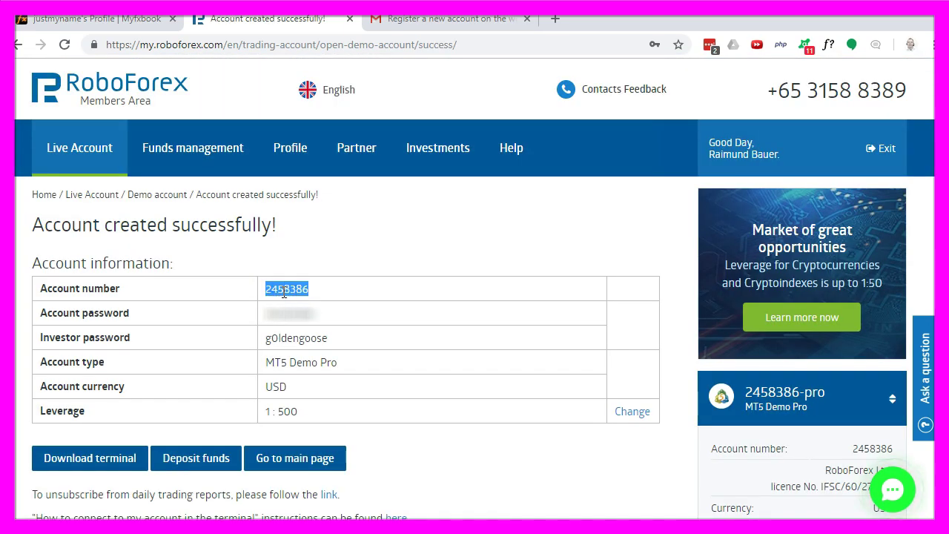
key("alt+Tab")
- Log in to the new 100 000 USD RoboForex demo account from the Navigator's Accounts
right_click(52, 256)
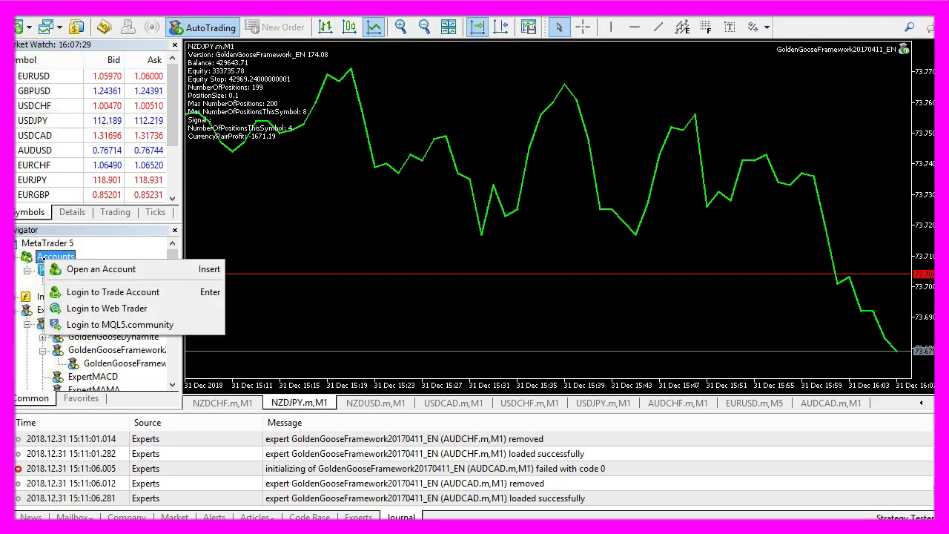
left_click(88, 291)
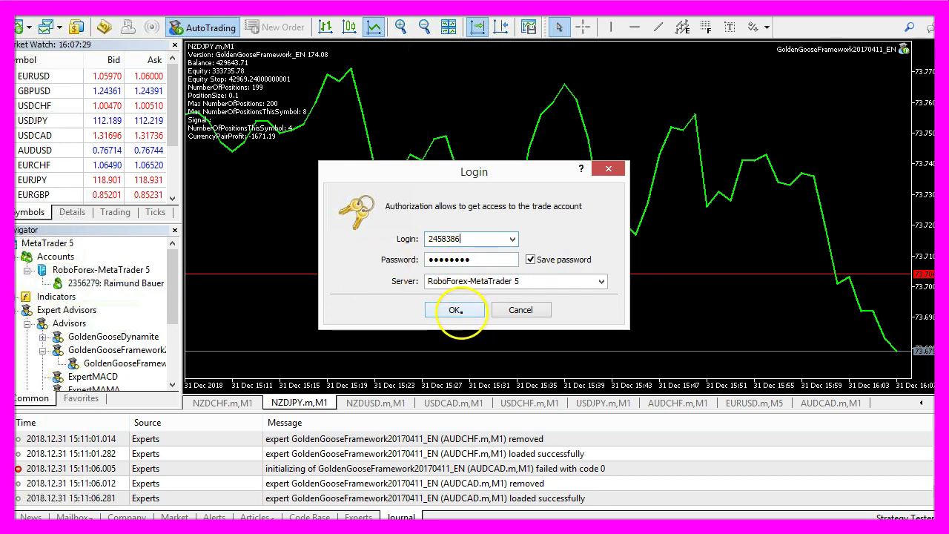
left_click(459, 310)
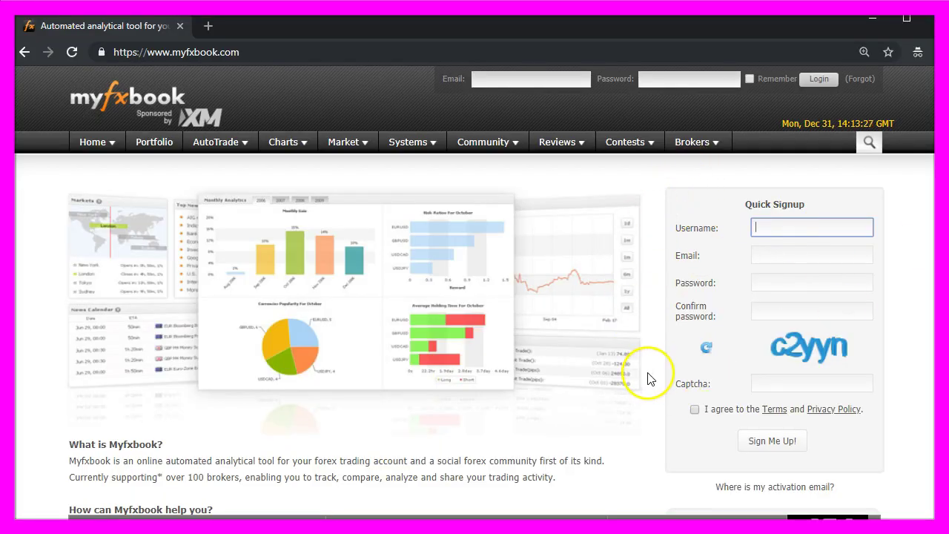
- Fill the Myfxbook Quick Signup form with username, e-mail, password and captcha, accepting the terms
left_click(718, 233)
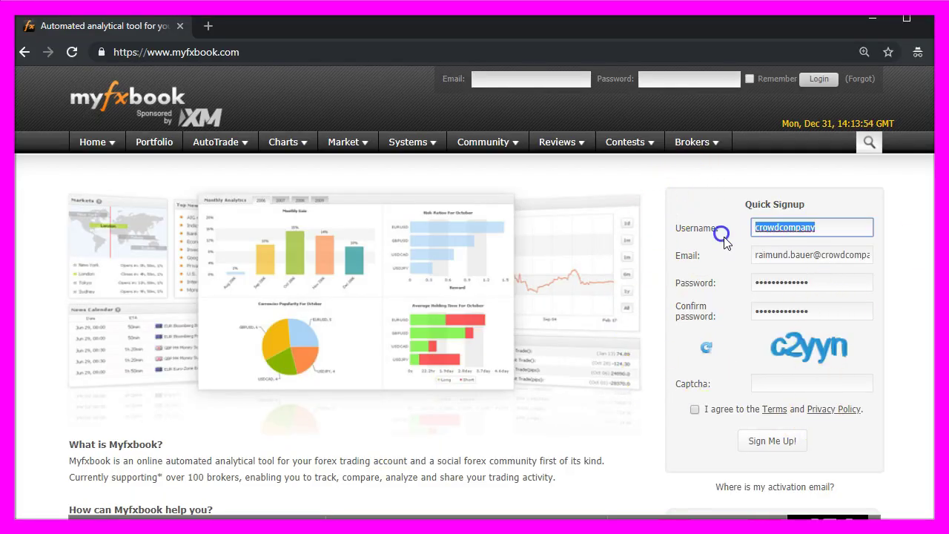
left_click(786, 261)
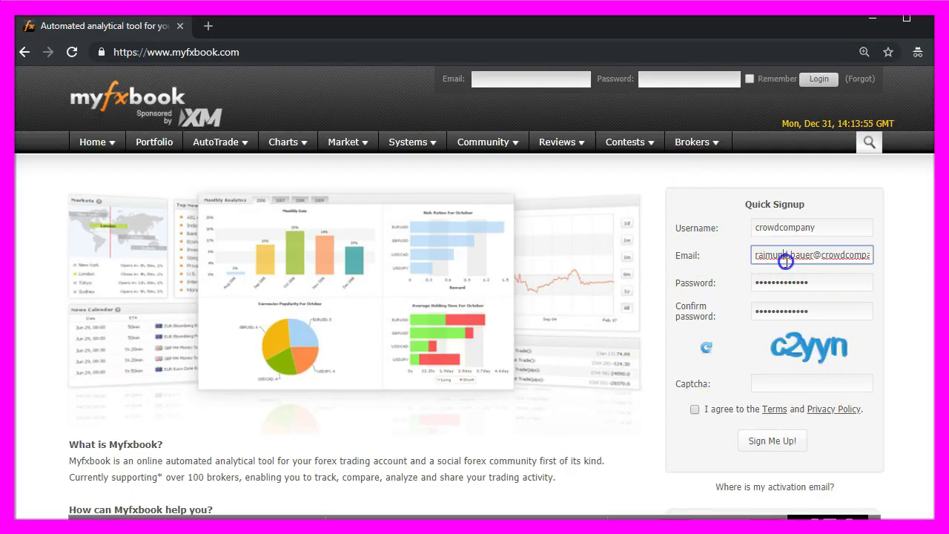
left_click(777, 383)
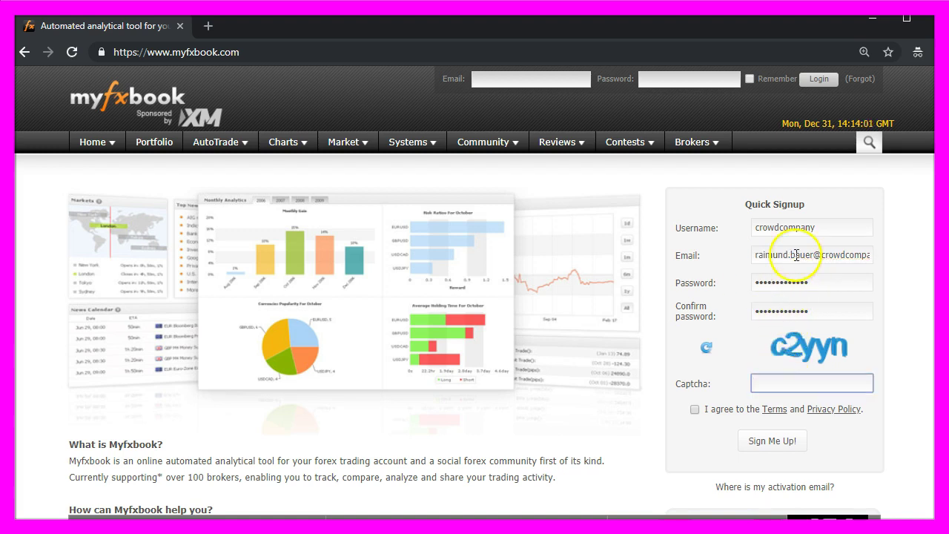
type("c2yyn")
left_click(695, 408)
left_click(773, 442)
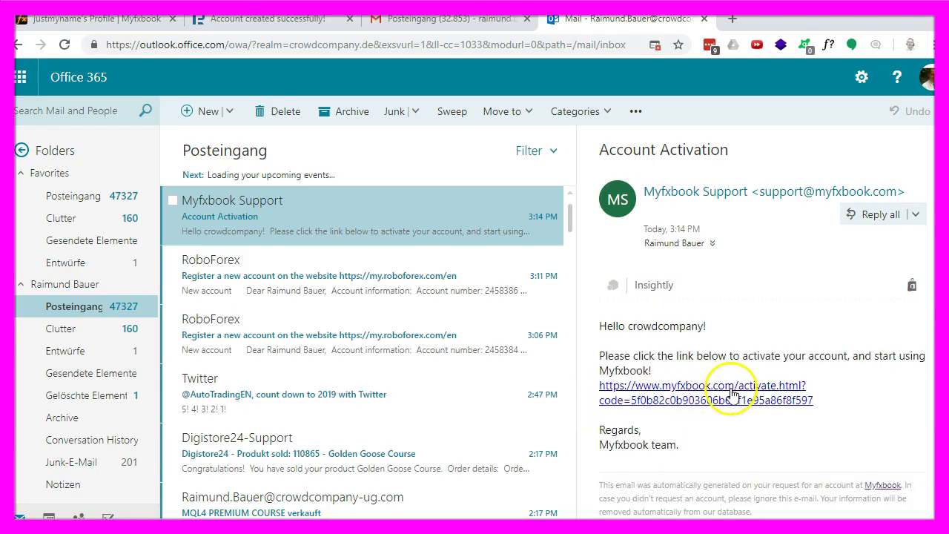
- Load the activation link copied from the Myfxbook e-mail to activate the account
right_click(682, 404)
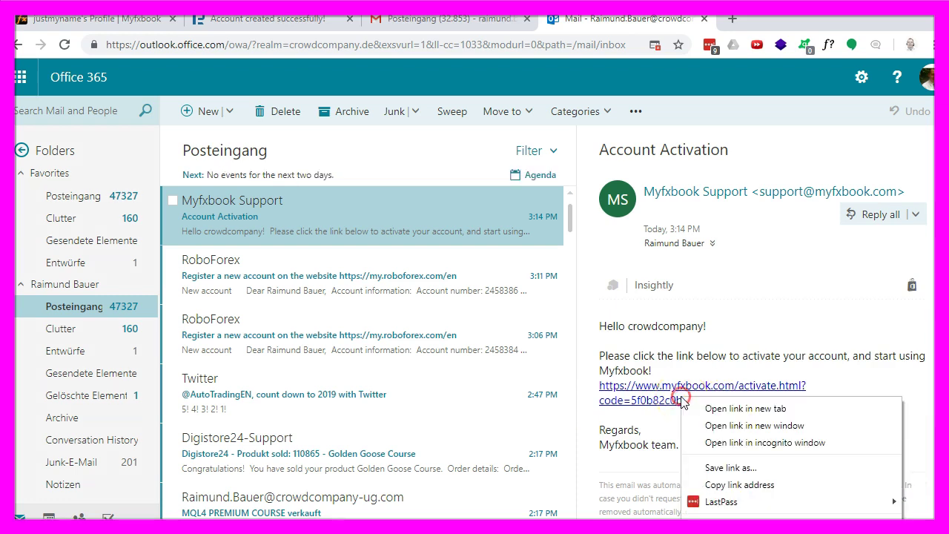
left_click(731, 486)
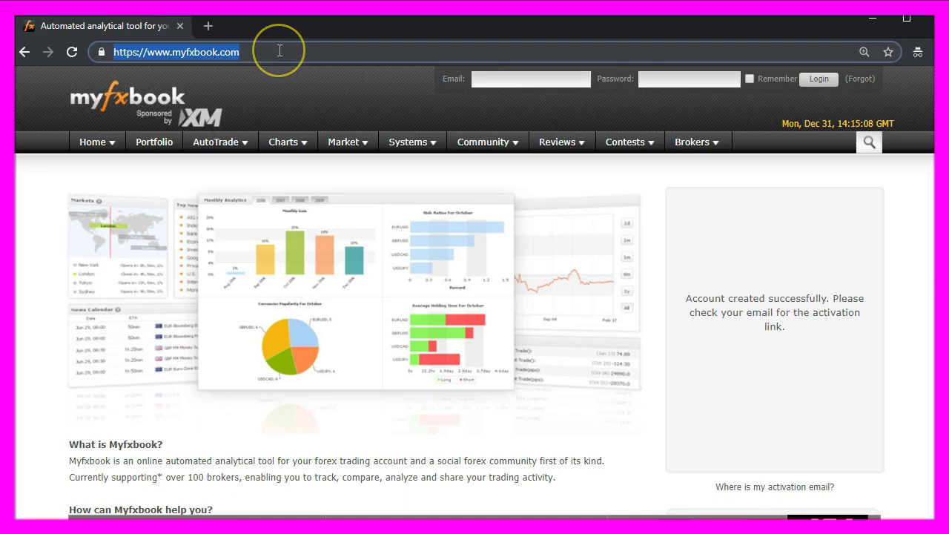
type("https://www.myfxbook.com/activate.html?code=5f0b82c0b903606b6bf1e95a86f8f597")
key("Return")
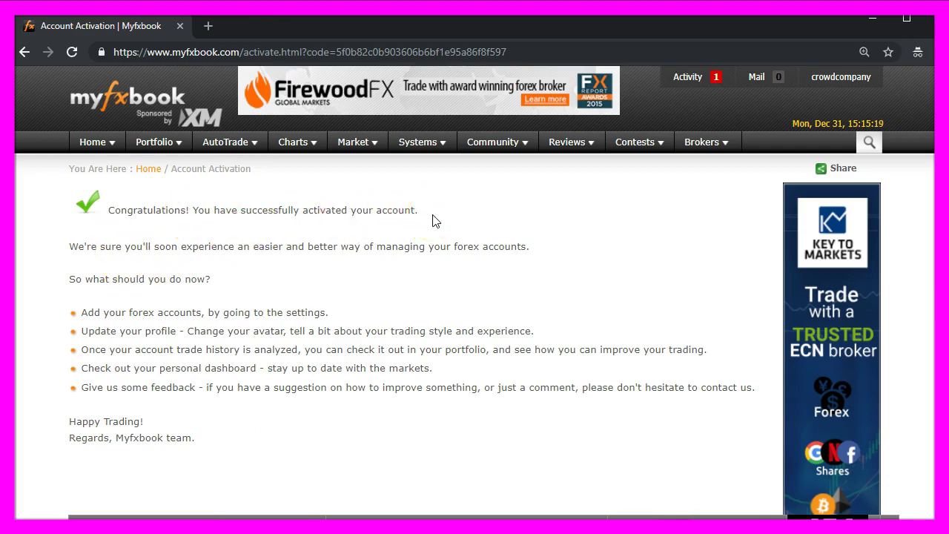
- Add a MetaTrader 5 (EA) account in Myfxbook and run the downloaded EaInstallerMT5.exe
mouse_move(172, 147)
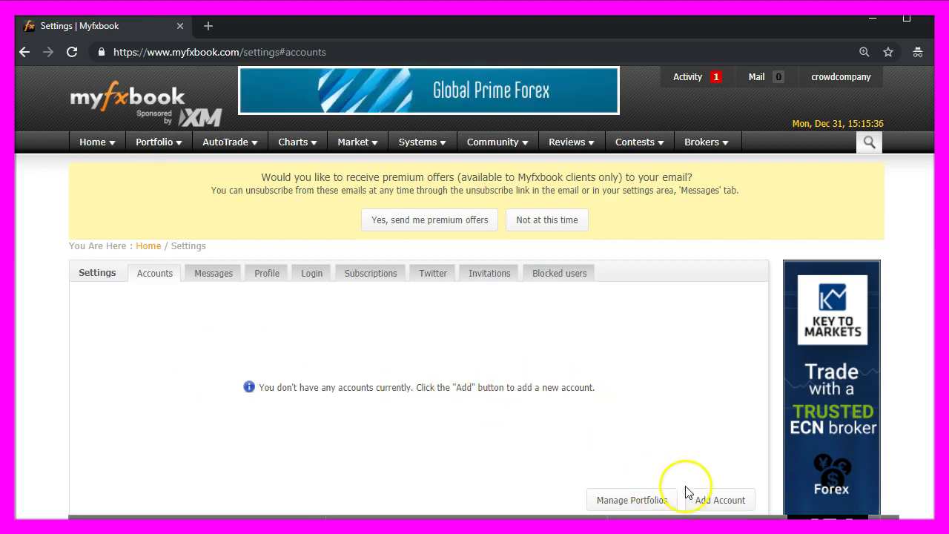
left_click(717, 501)
left_click(437, 311)
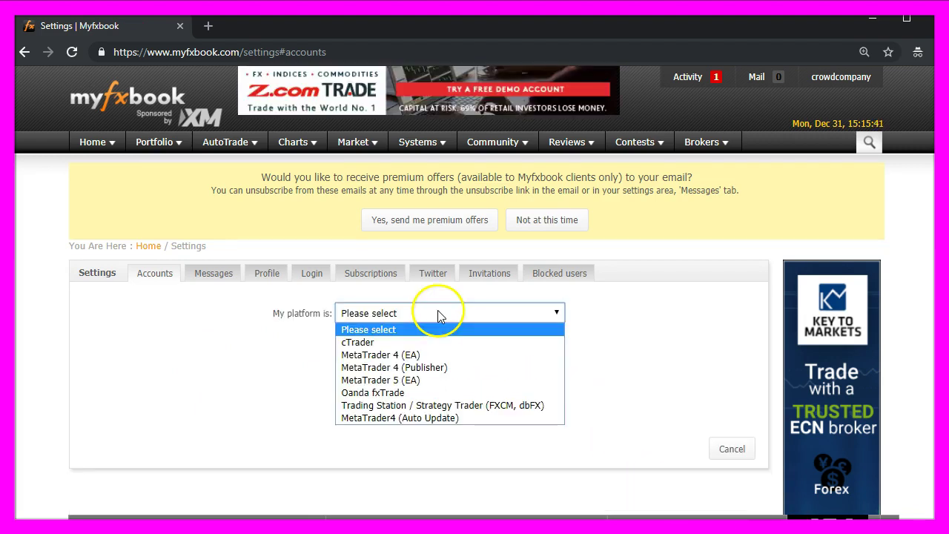
left_click(419, 384)
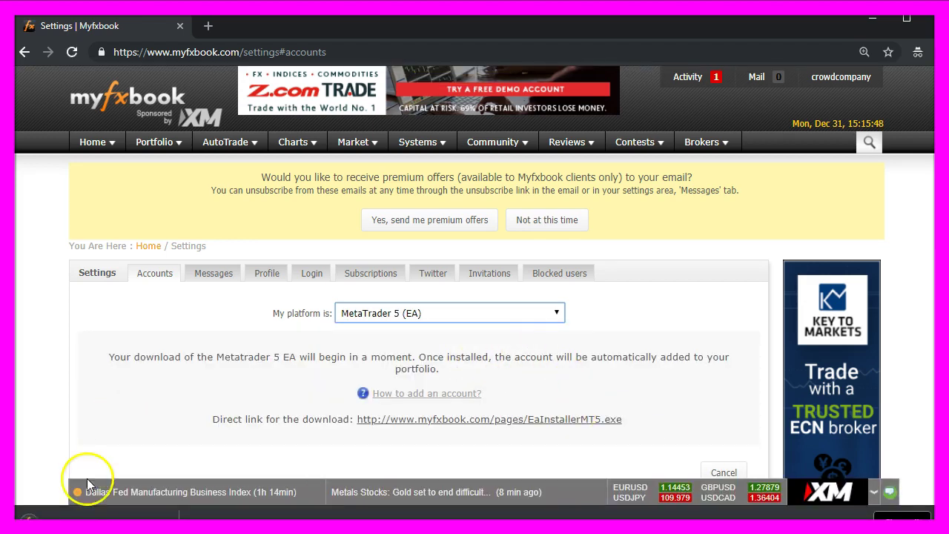
left_click(77, 525)
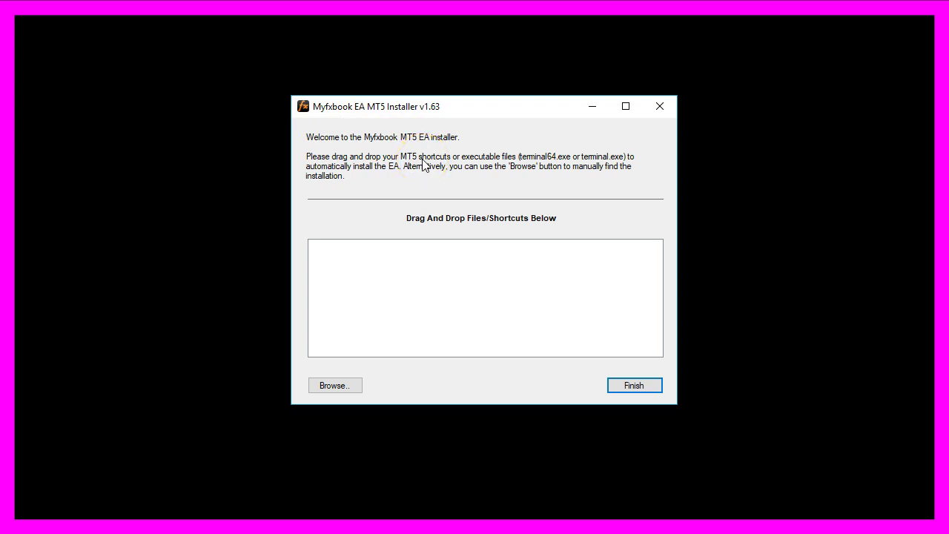
- Drop the MetaTrader desktop shortcut into the installer's Drag And Drop Files/Shortcuts box
left_click_drag(429, 288, 429, 288)
left_click_drag(429, 288, 427, 296)
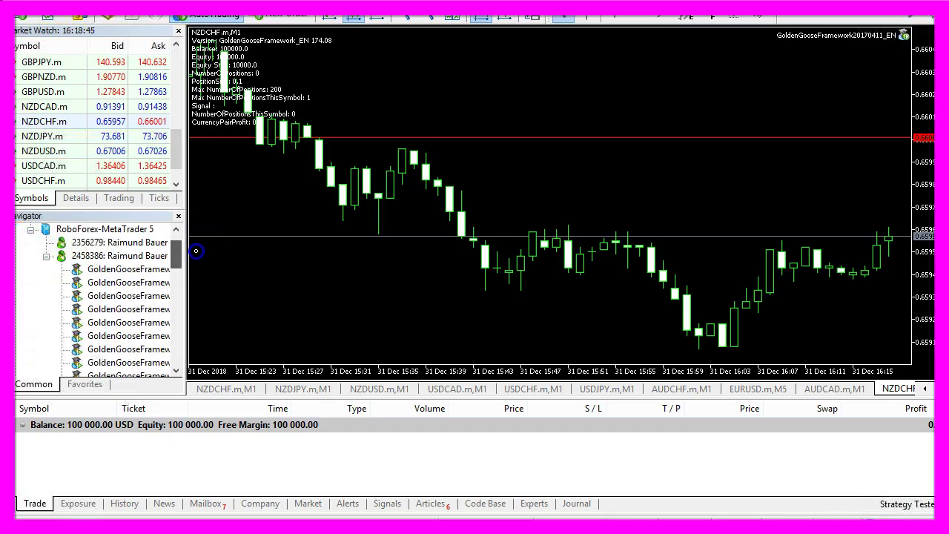
- Attach the Myfxbook EA to the NZDCHF chart in place of GoldenGooseFramework, with Myfxbook login inputs
scroll(178, 337, "down", 6)
scroll(178, 338, "down", 1)
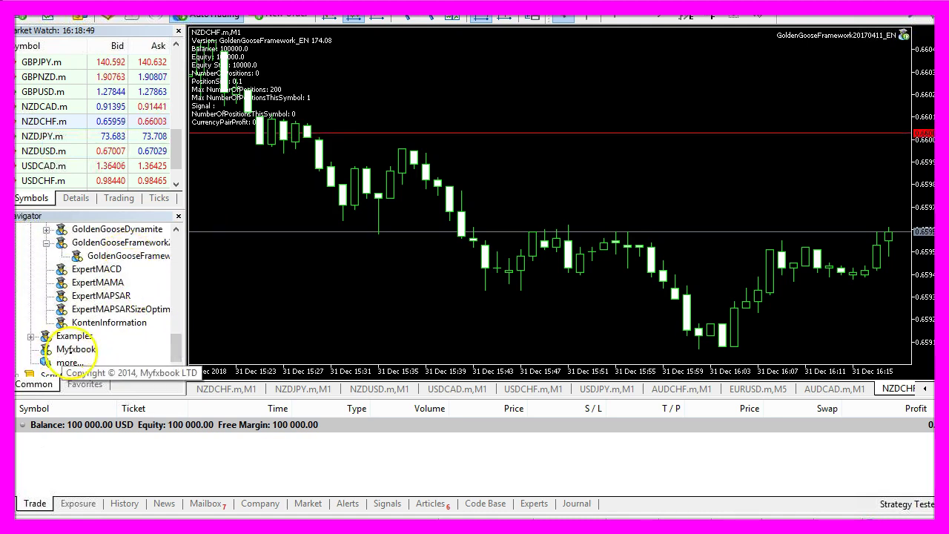
left_click(72, 349)
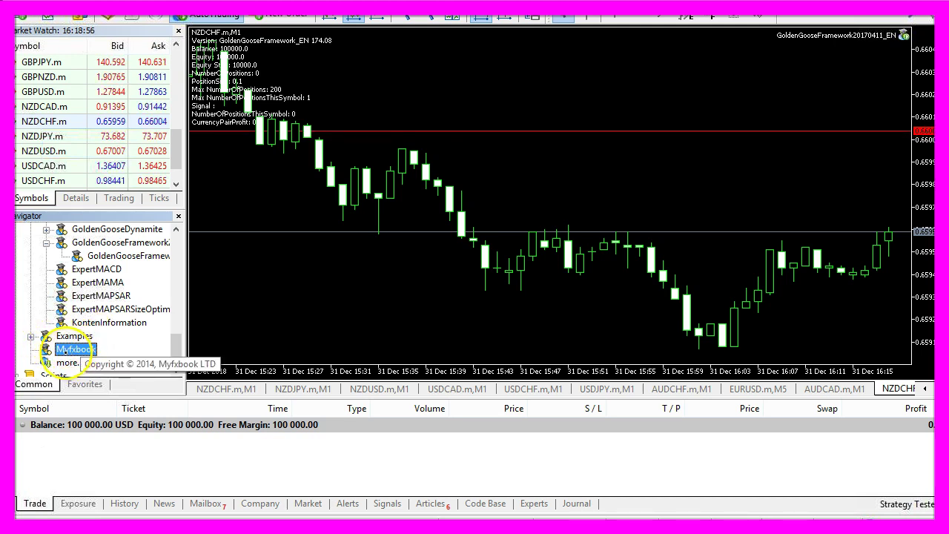
left_click_drag(71, 350, 582, 188)
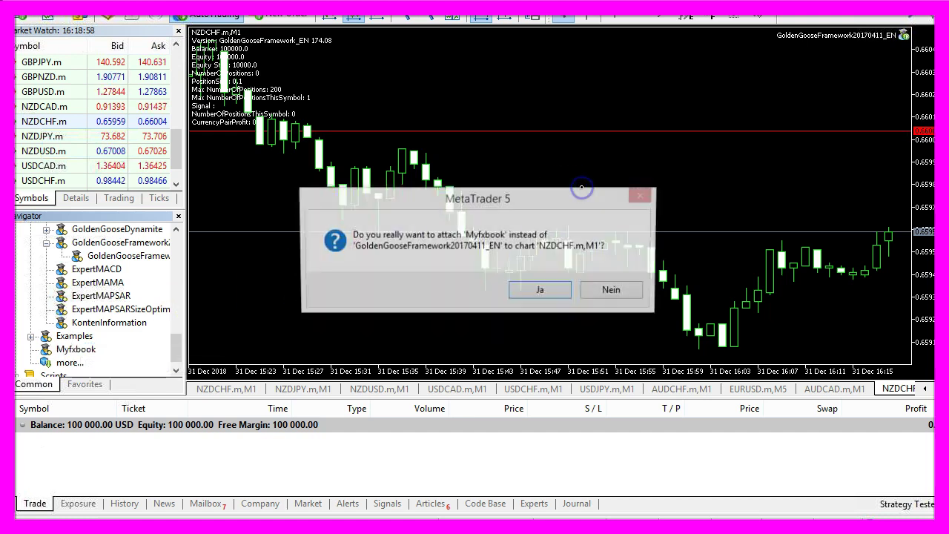
left_click(541, 290)
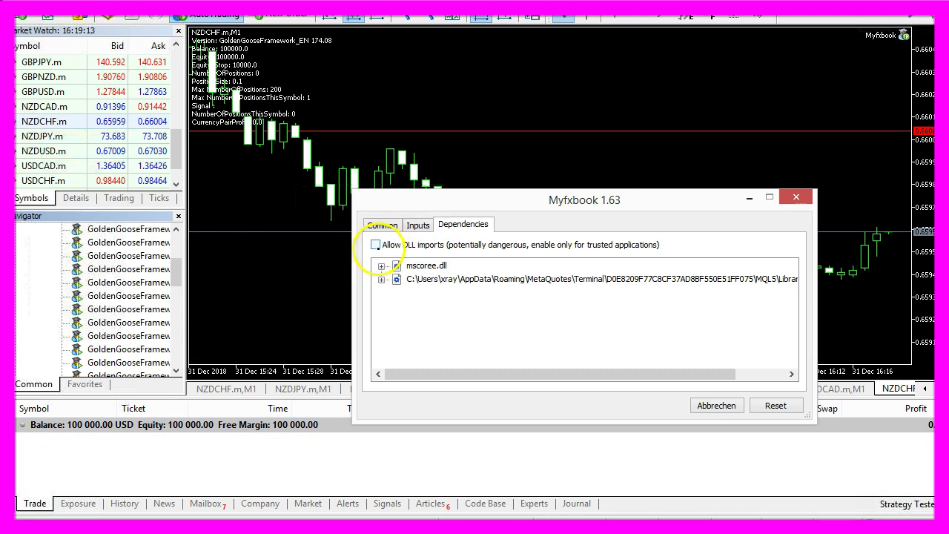
key("ctrl+shift+Tab")
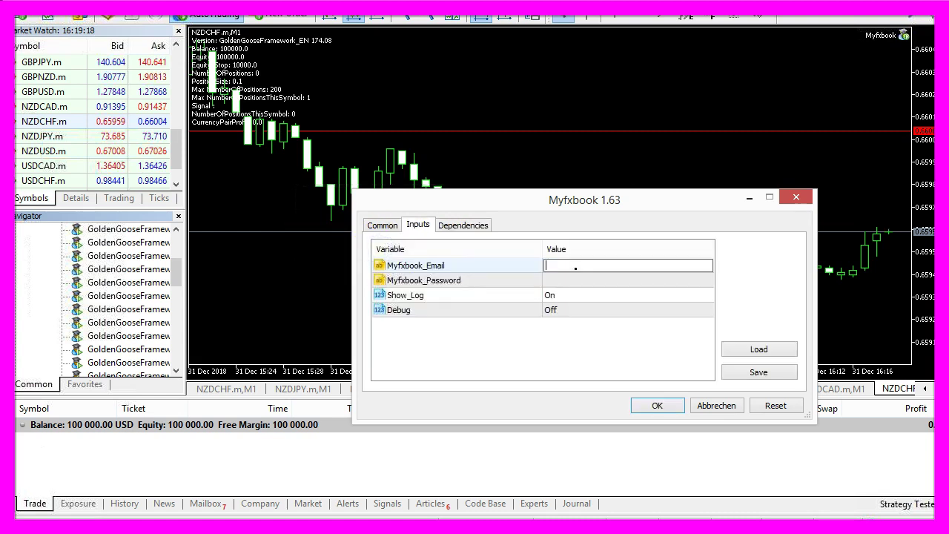
key("ctrl+shift+Tab")
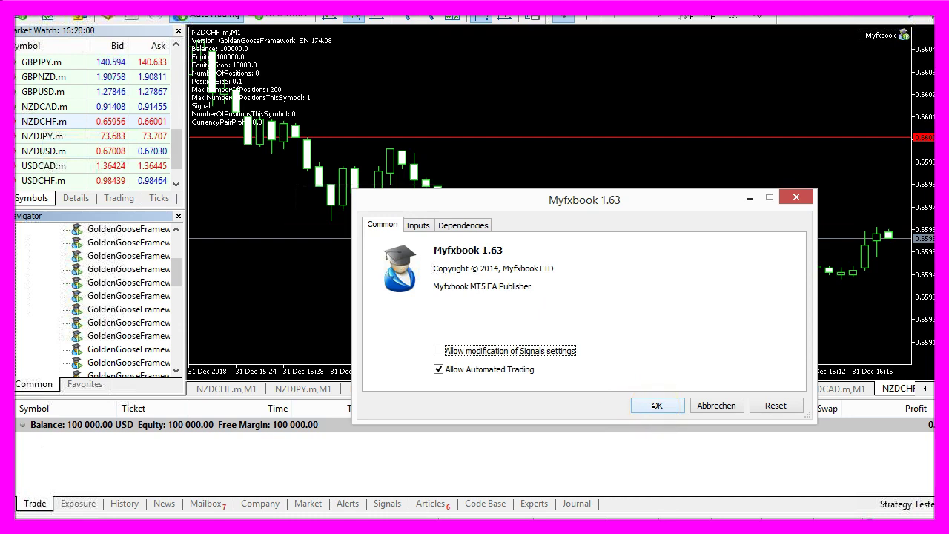
left_click(657, 405)
right_click(341, 76)
- Set the chart to 5 Minutes, then open Myfxbook's MT5 account guide and read to step 3
mouse_move(416, 245)
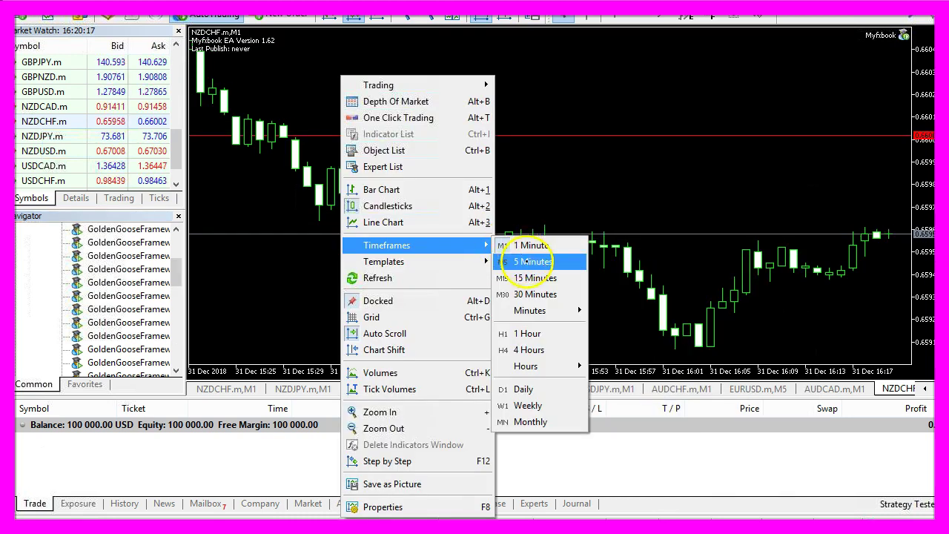
left_click(530, 261)
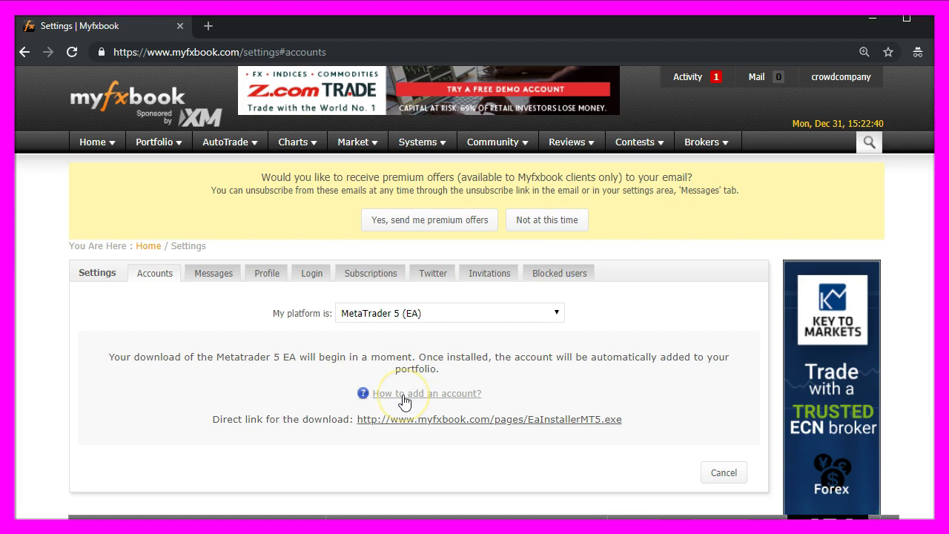
left_click(447, 396)
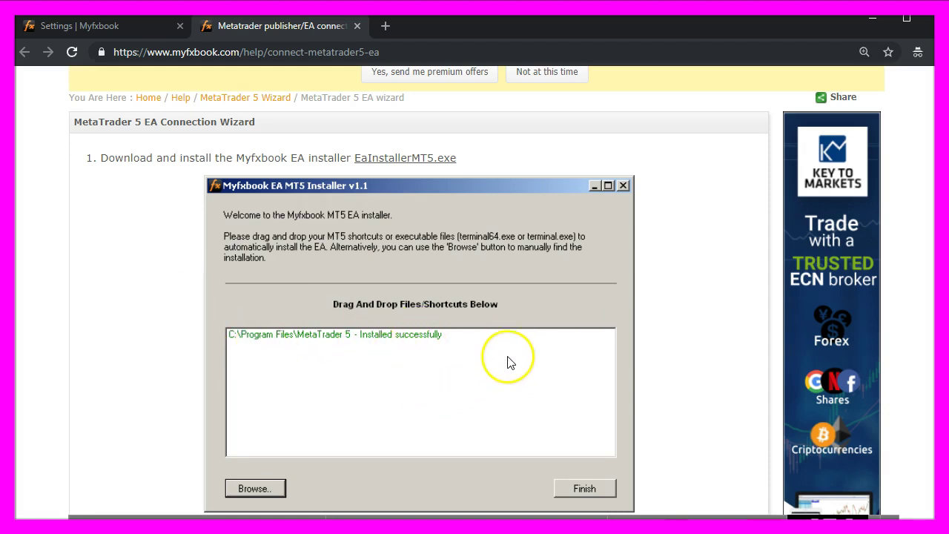
scroll(260, 208, "down", 5)
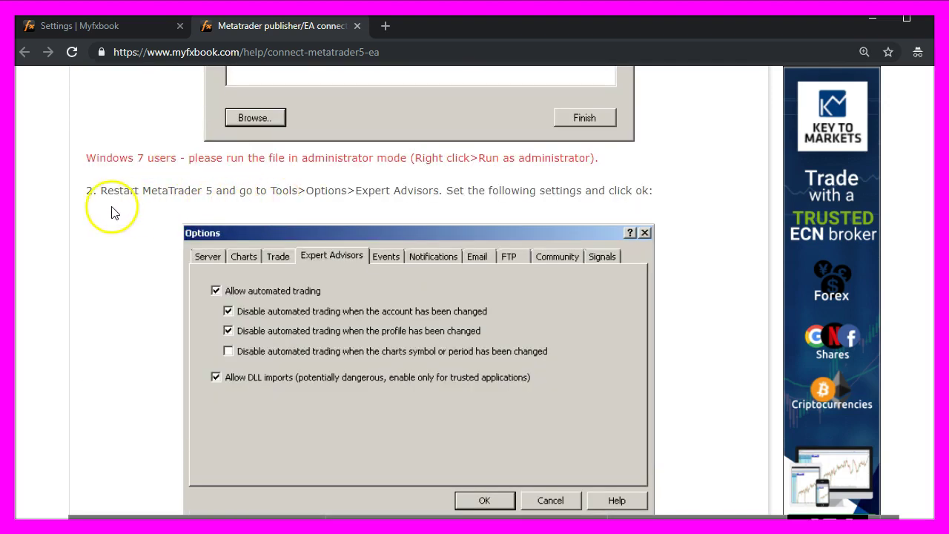
scroll(144, 223, "down", 4)
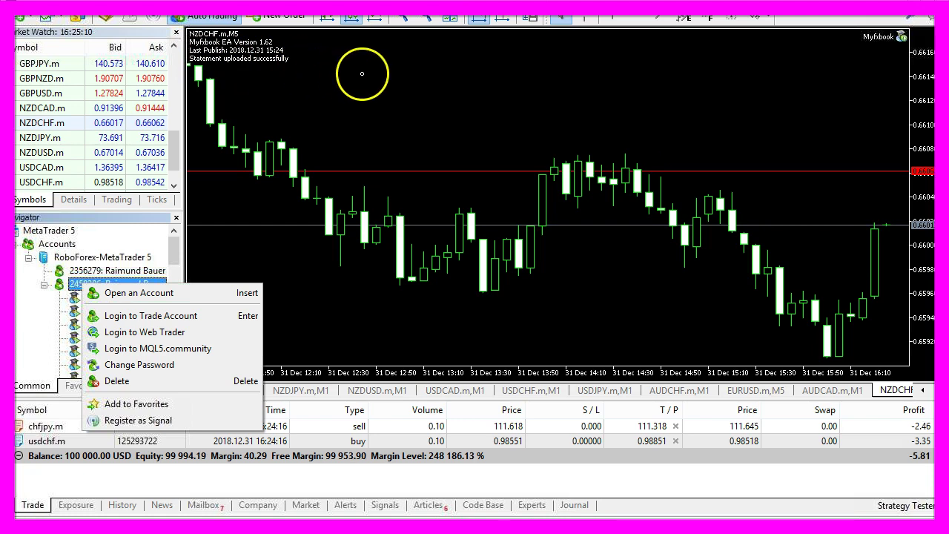
- Buy 0.01 lots of NZDCHF at market, then select the USDCHF and CHFJPY trades in the list
right_click(350, 100)
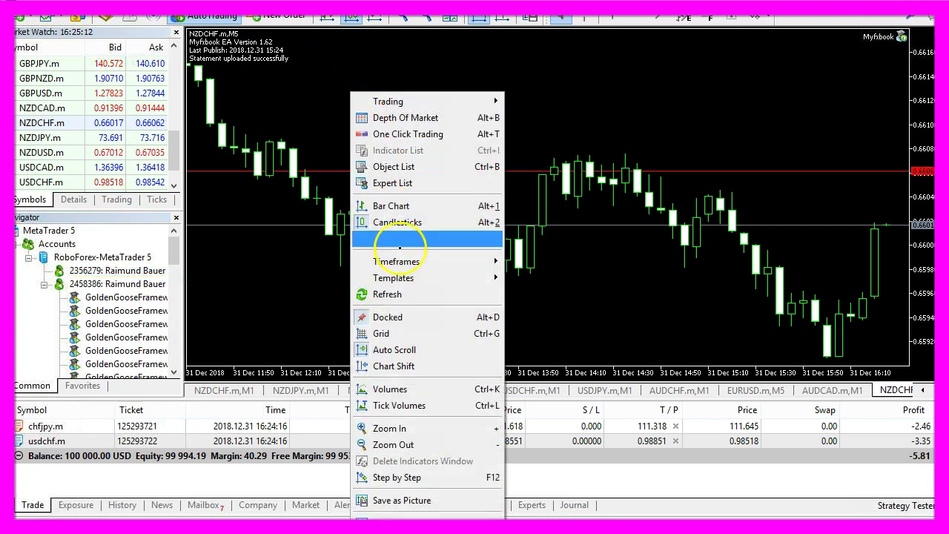
mouse_move(406, 277)
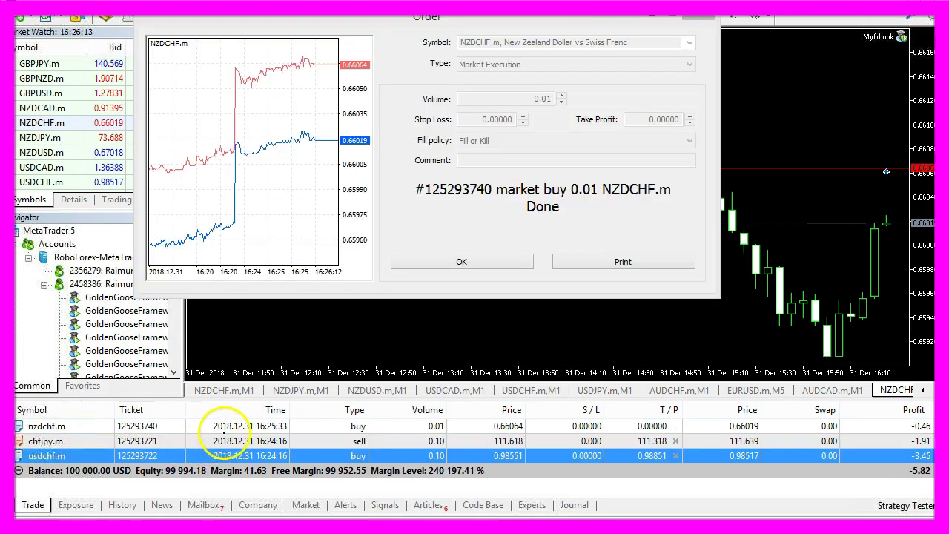
left_click(227, 425)
left_click(233, 454)
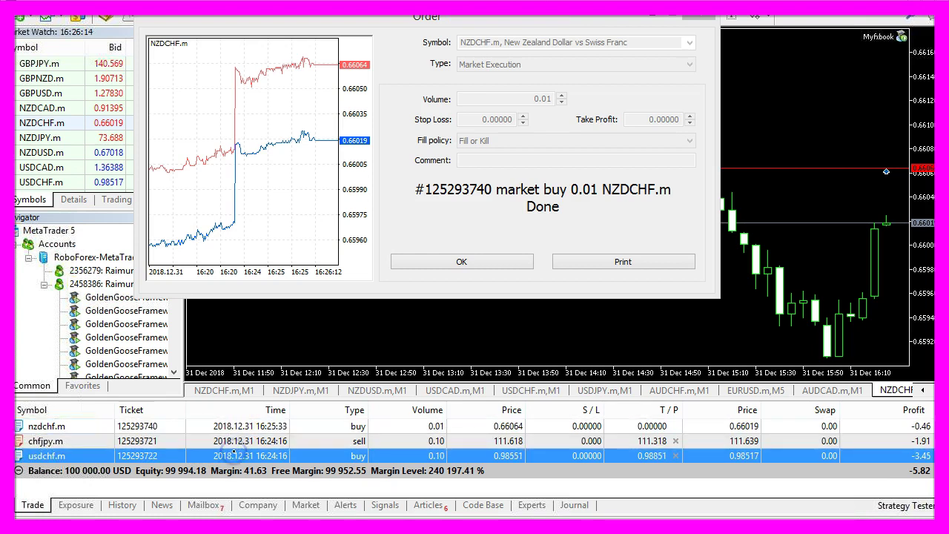
left_click(234, 440)
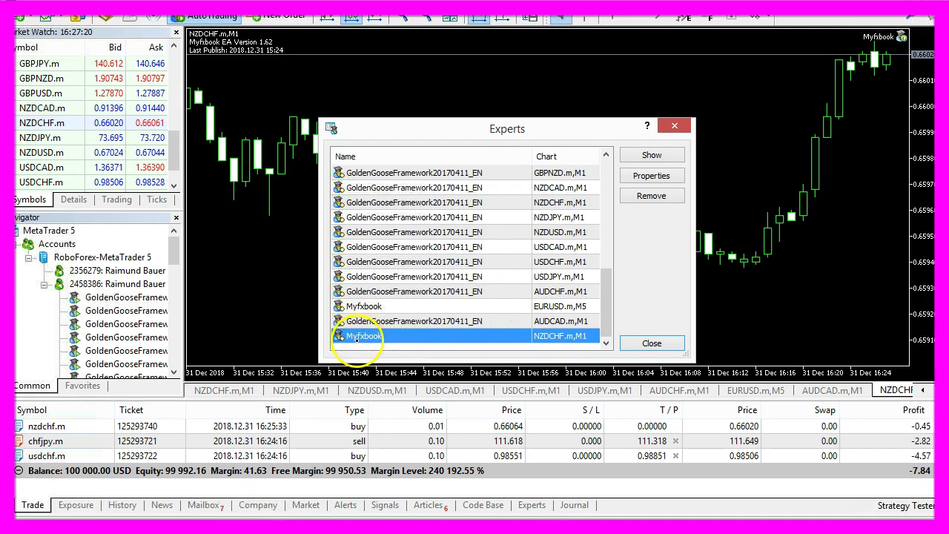
- Open the properties of the NZDCHF Myfxbook expert from the Experts list
left_click(651, 176)
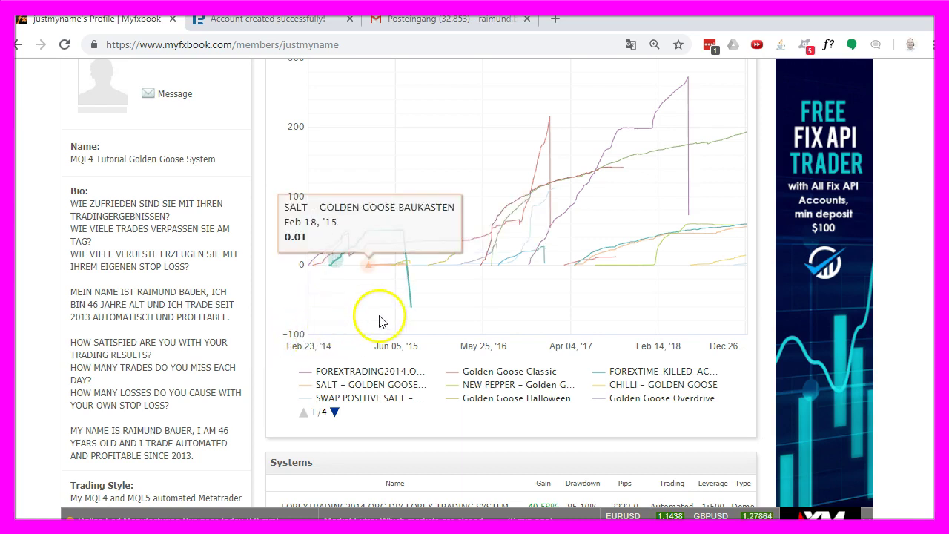
- Open the Golden Goose Brexit system page and check equity growth at the chart's first point
left_click(747, 139)
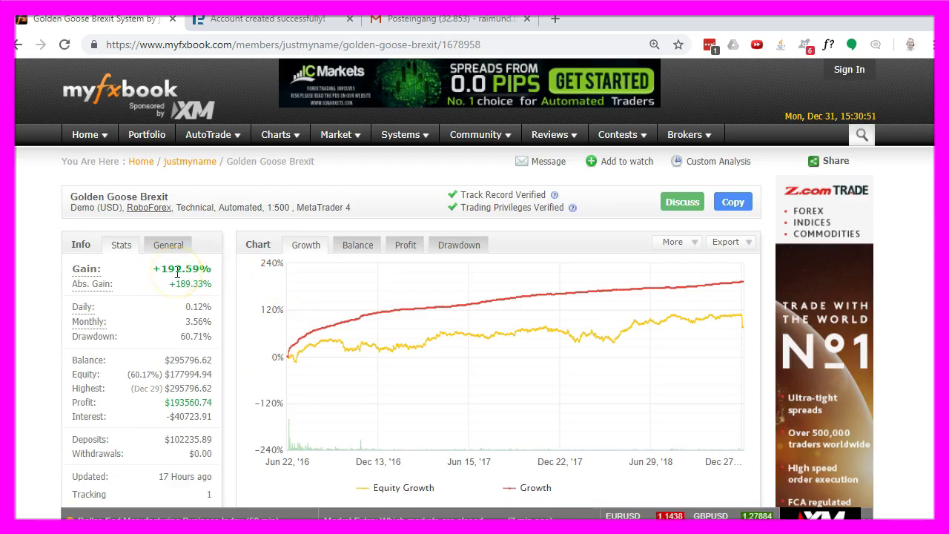
left_click(286, 460)
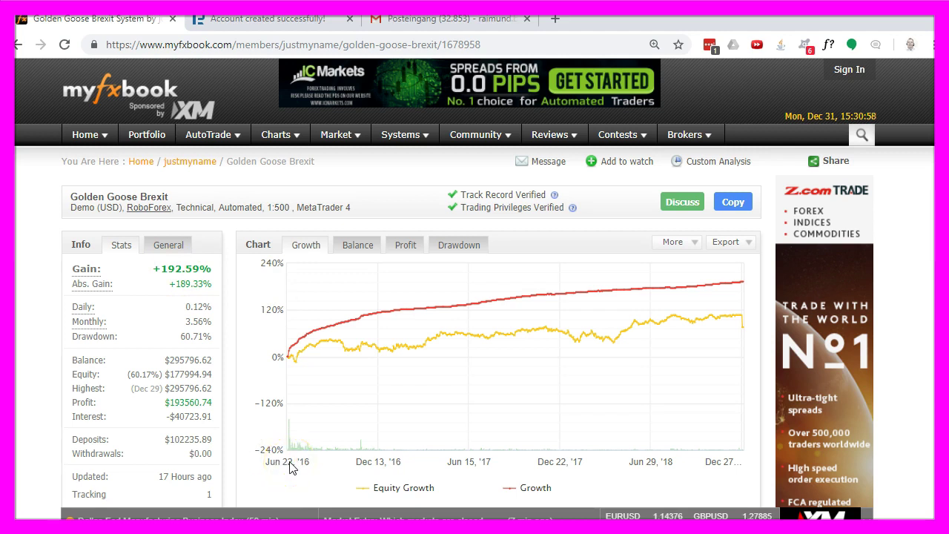
left_click(291, 466)
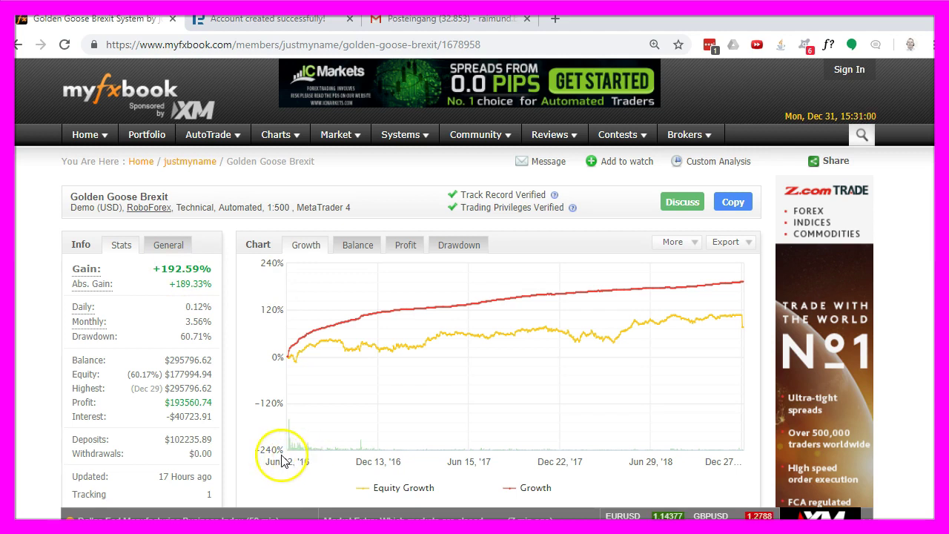
left_click(296, 451)
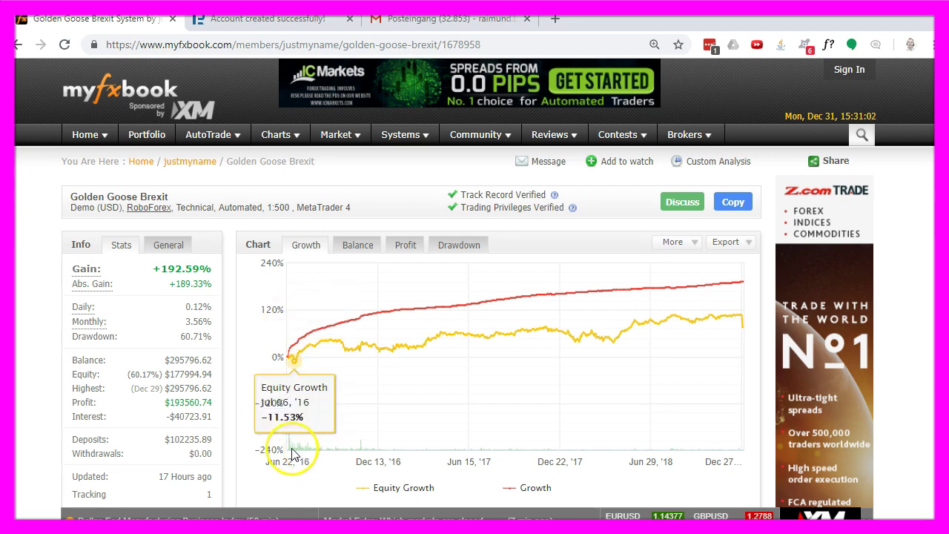
- Show its history of 8603 closed trades and scroll down to the 2018 monthly gains
scroll(252, 165, "down", 10)
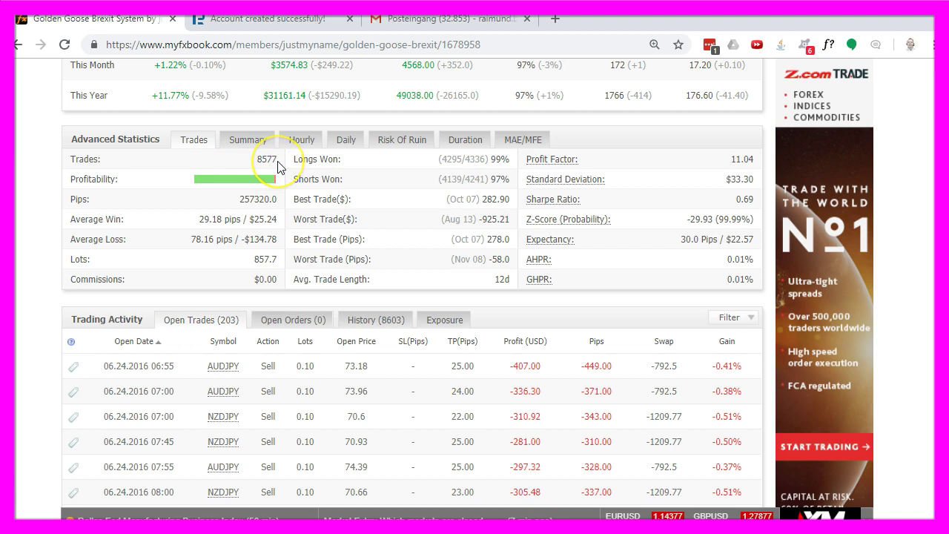
scroll(279, 164, "down", 2)
left_click(376, 171)
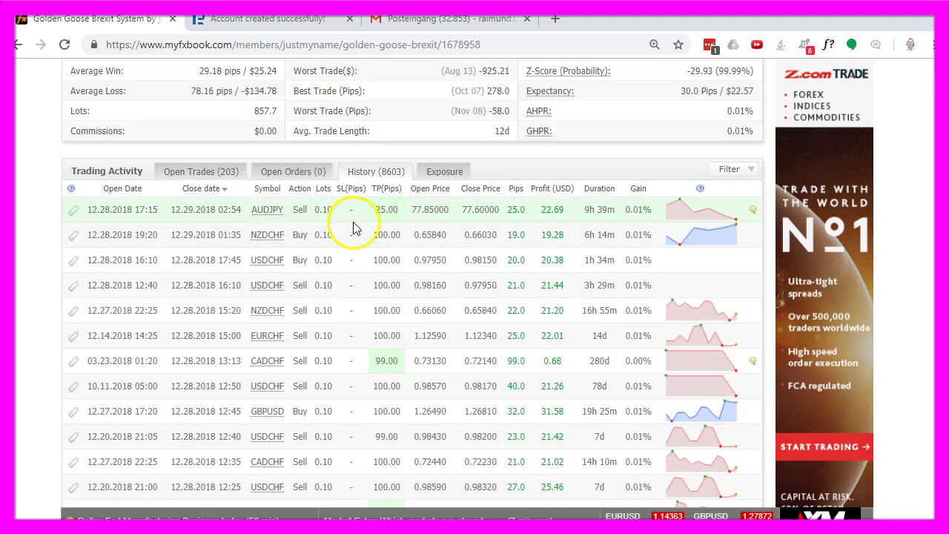
scroll(358, 221, "down", 5)
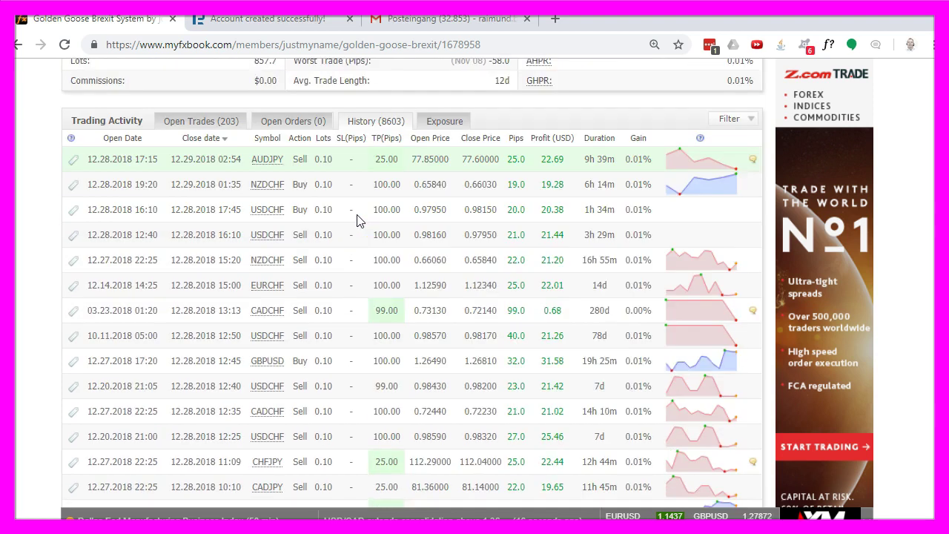
scroll(356, 222, "down", 2)
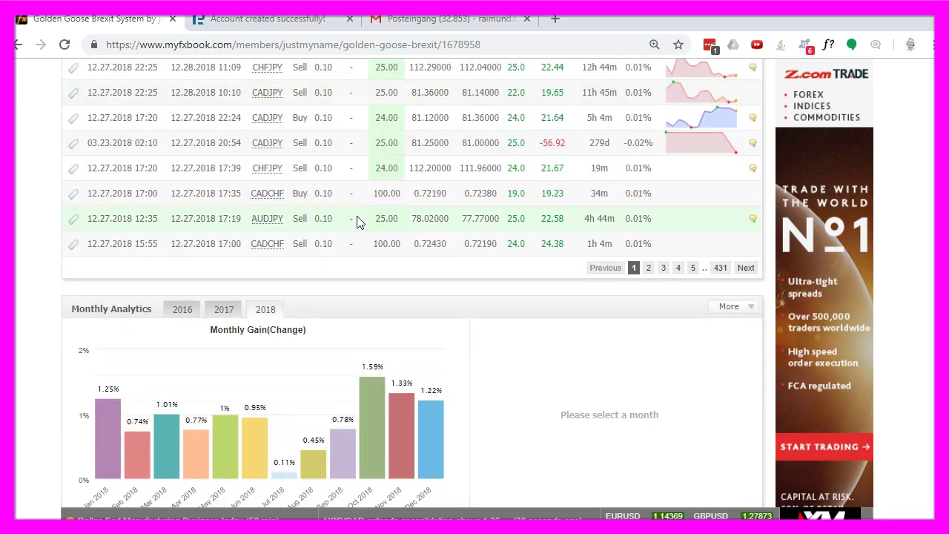
- Switch to MetaTrader 5 and confirm the AUDCAD chart's EA reports 'Statement uploaded successfully'
key("alt+Tab")
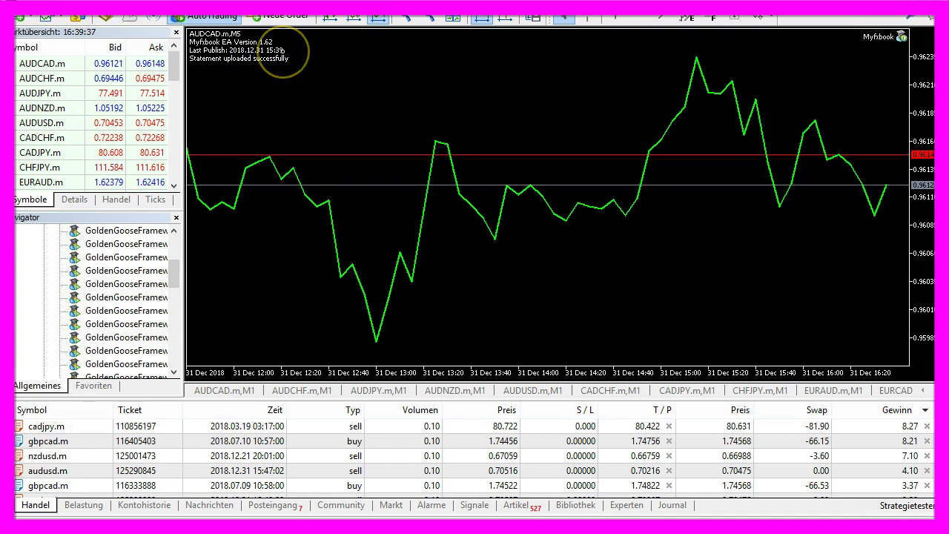
mouse_move(289, 528)
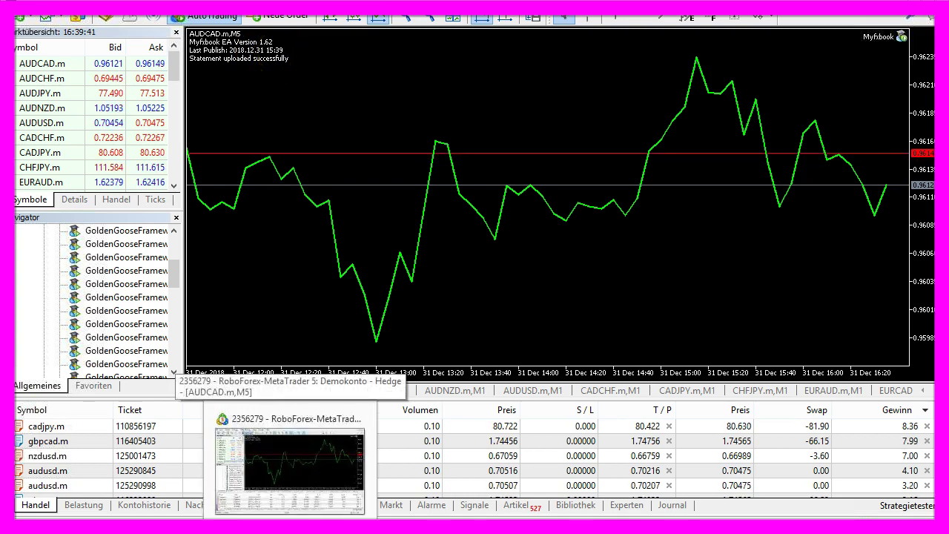
left_click(289, 528)
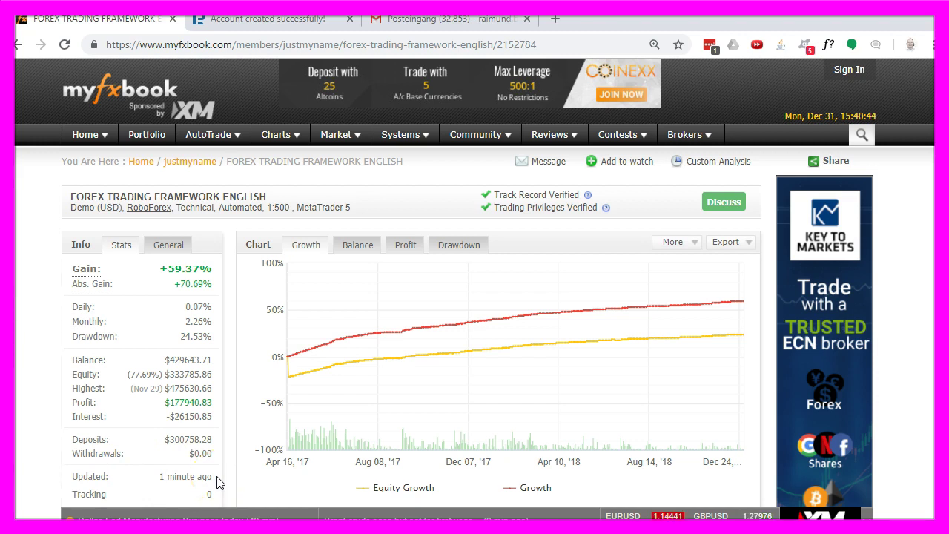
left_click(289, 519)
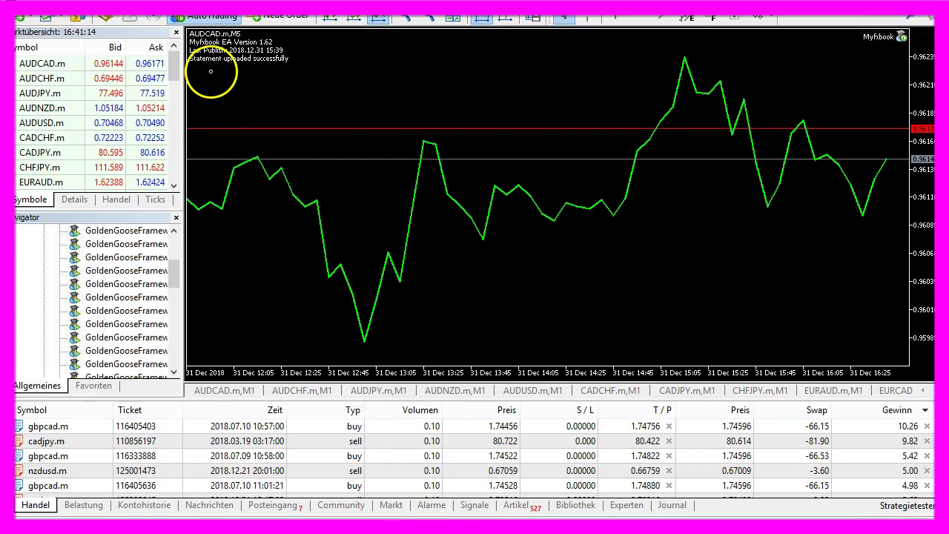